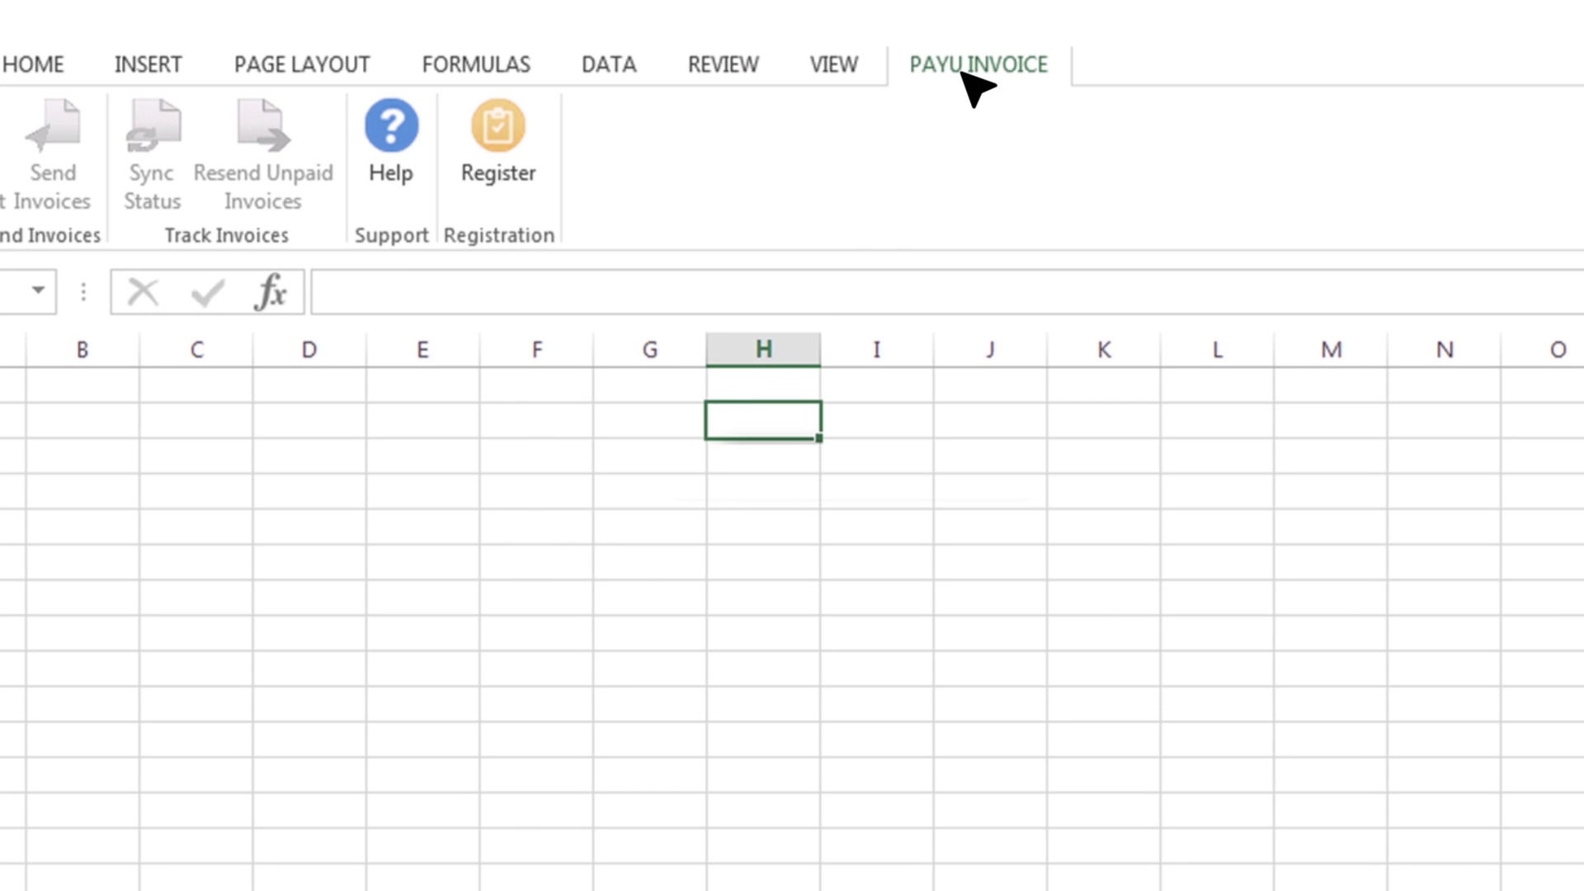
Start add-in registration with the account e-mail and request a registration code.
click(503, 177)
text(your_name@)
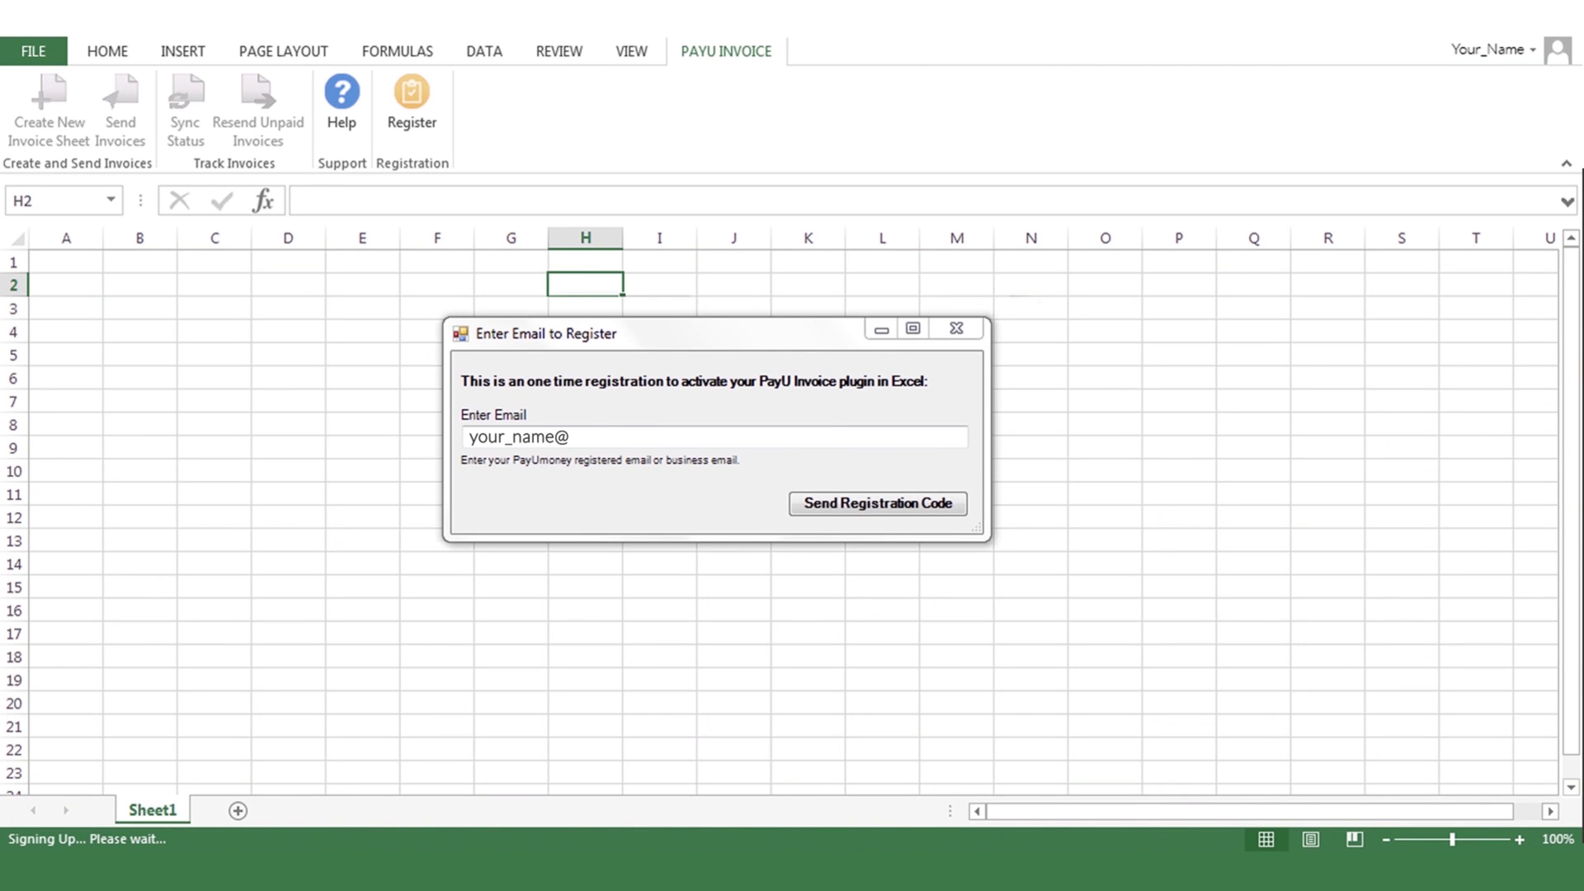
text(email.com)
click(893, 506)
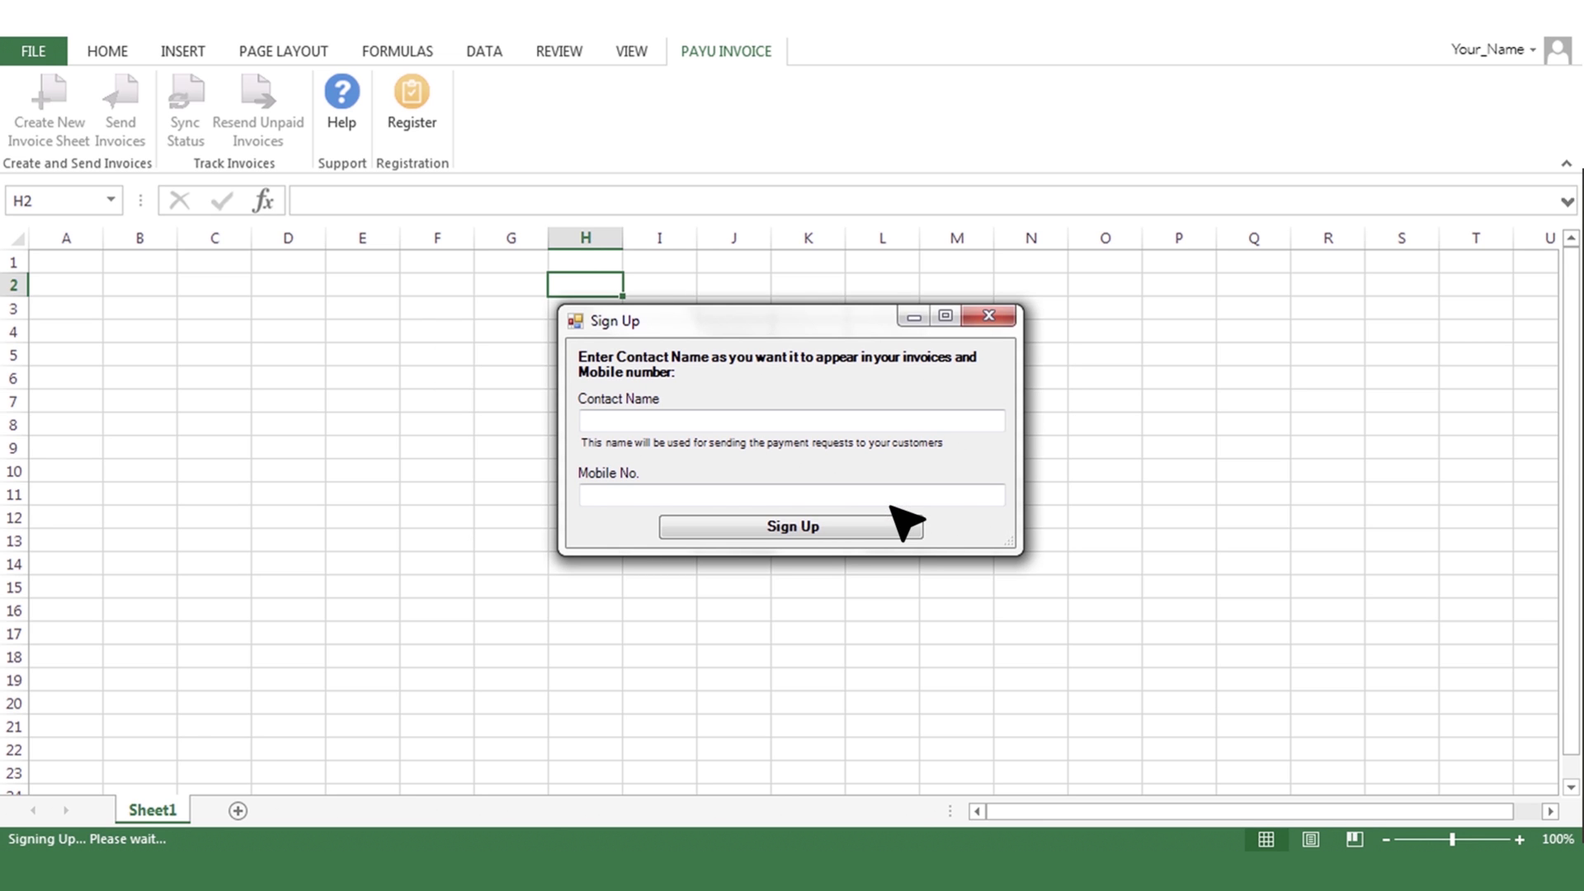
Sign up with the business contact name and mobile number, then register using the received code.
click(586, 421)
text(Your Business Name)
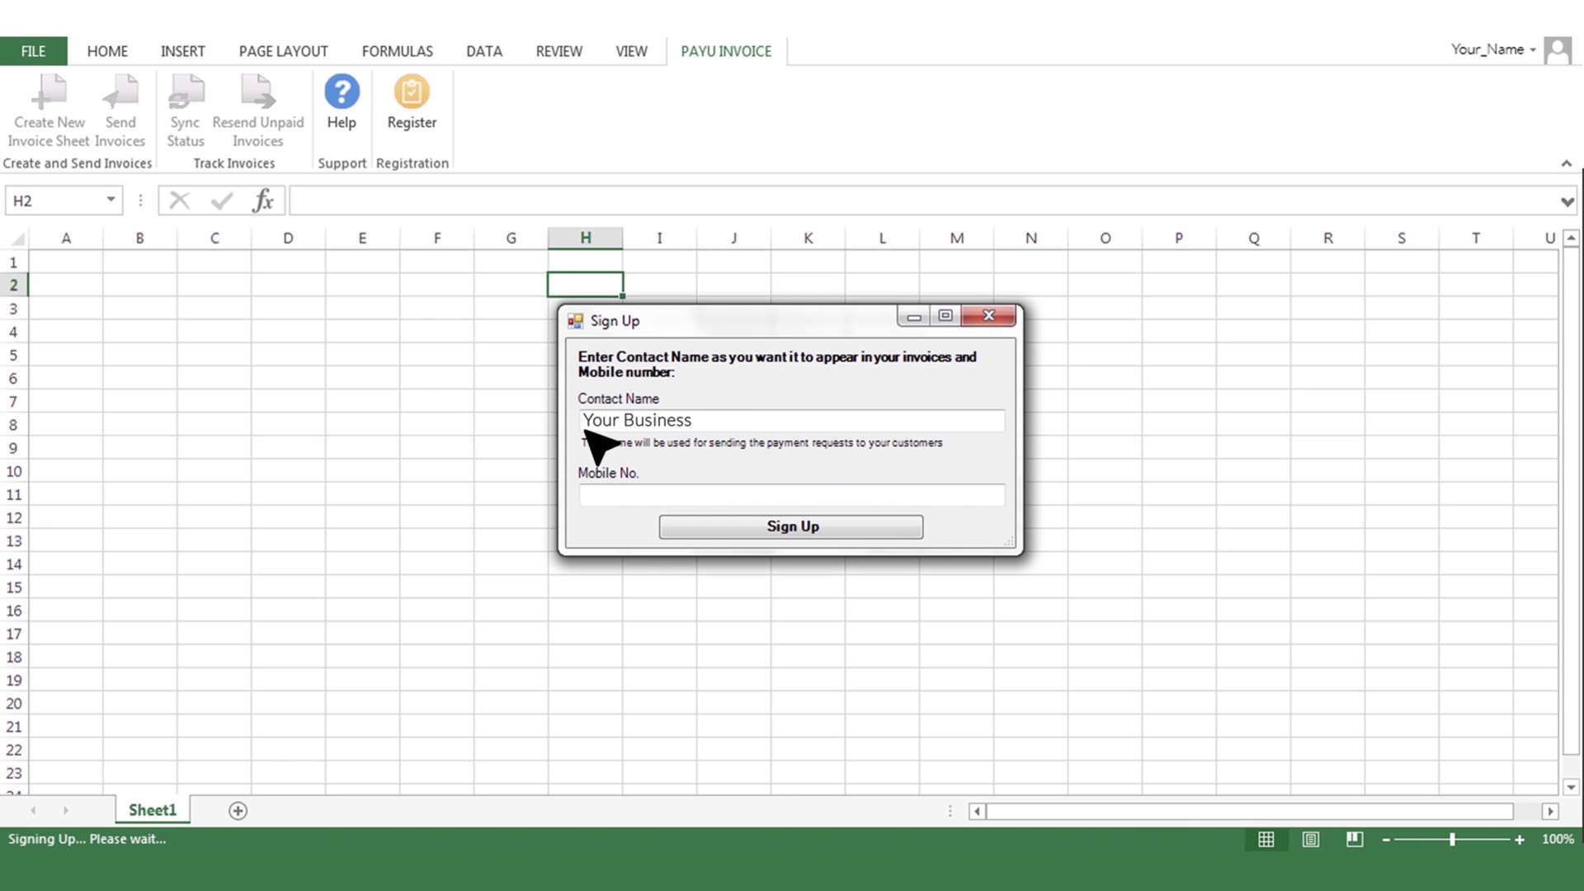
click(584, 495)
text(9876543210)
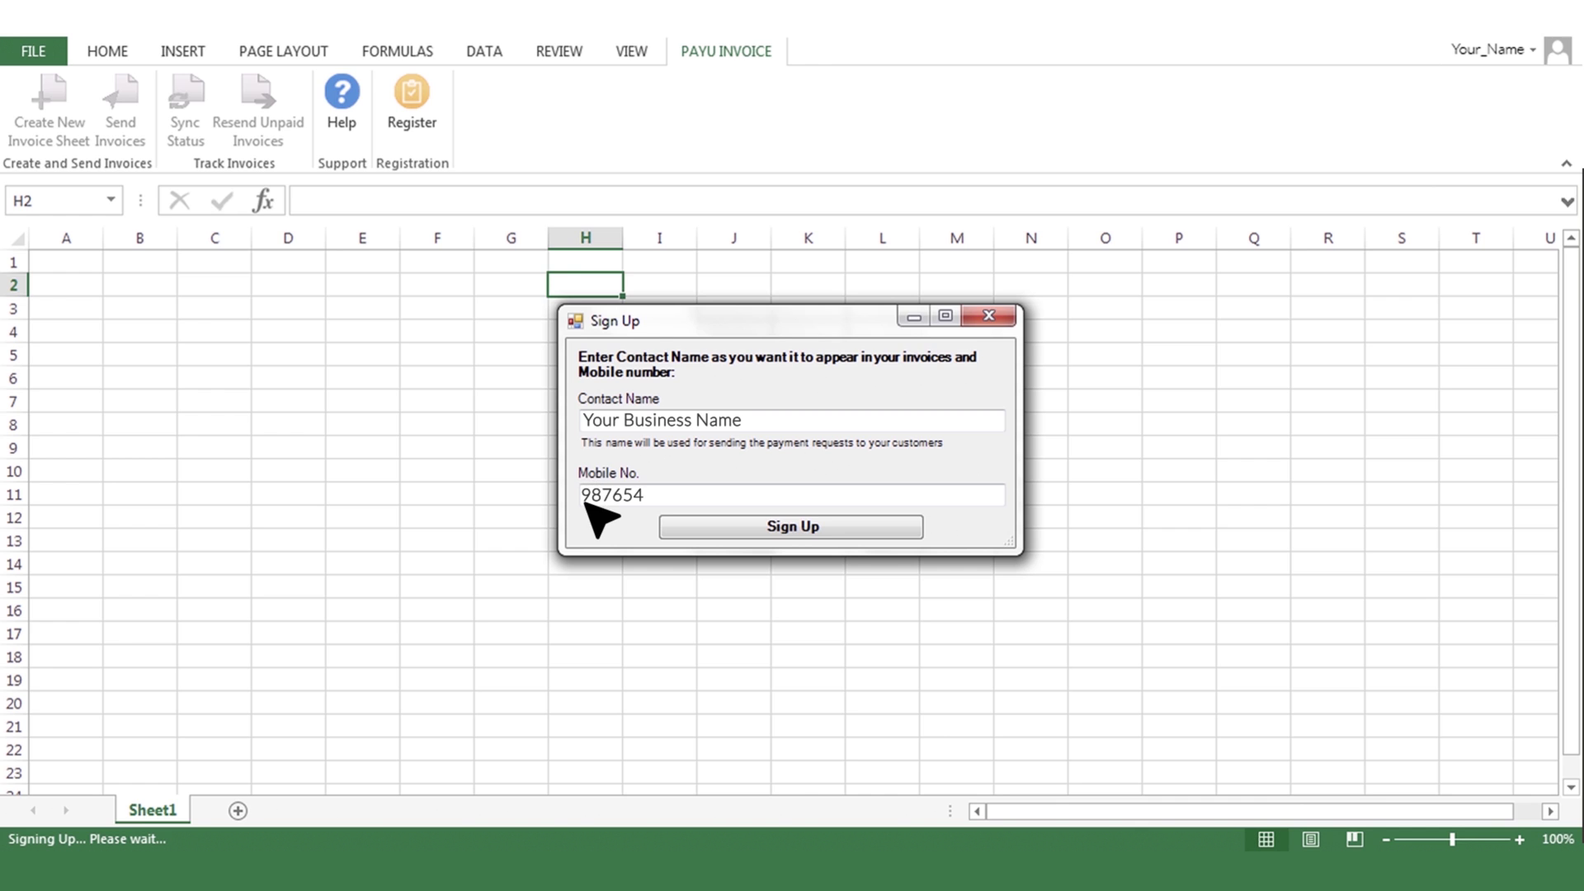
click(768, 533)
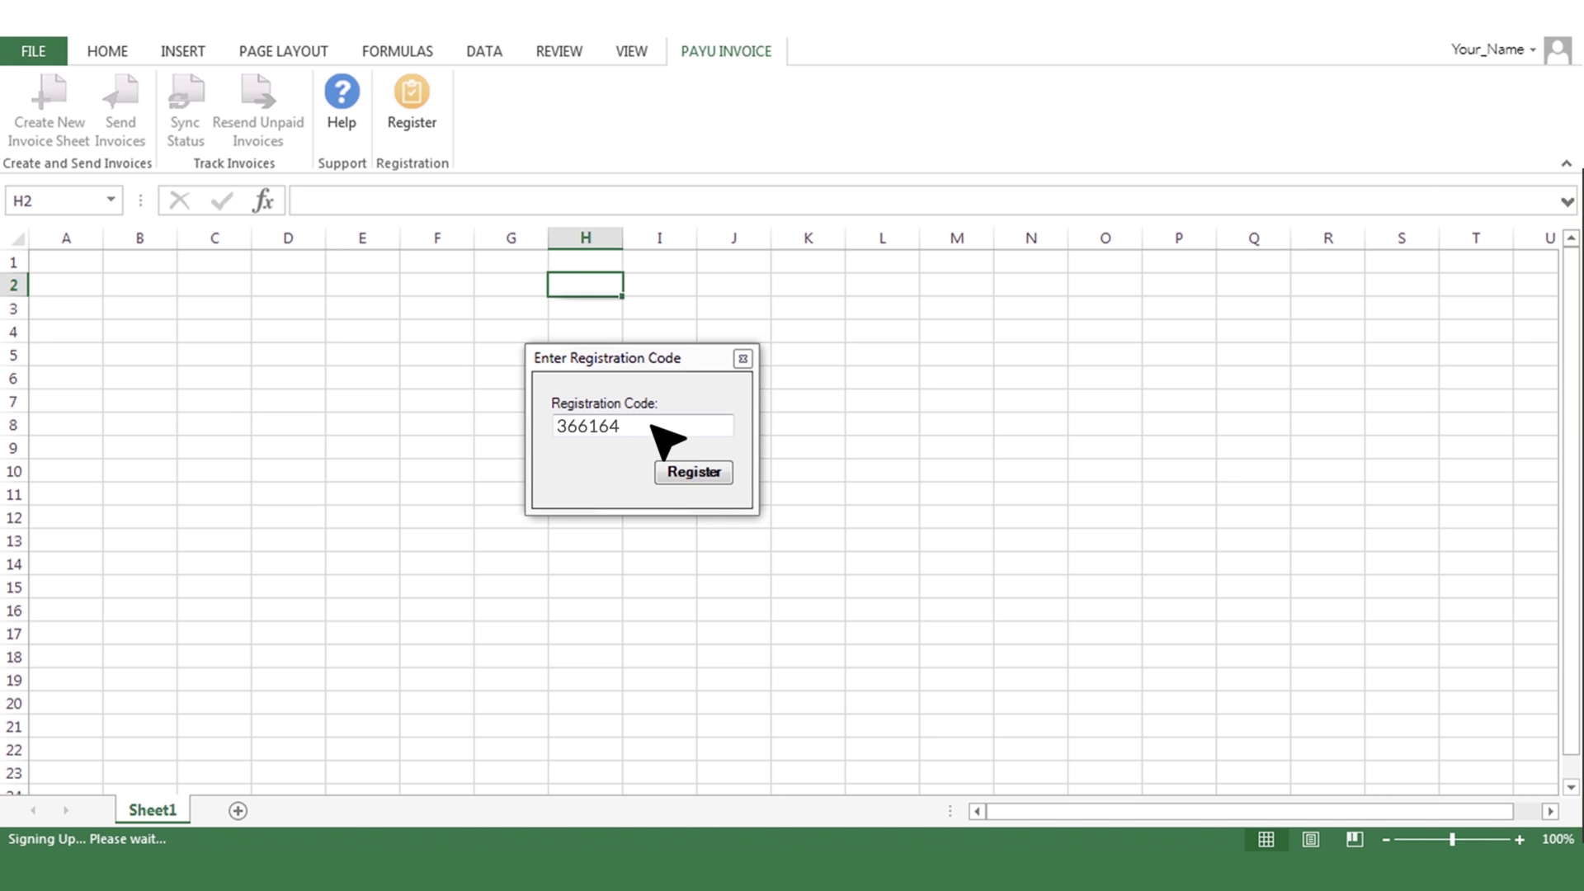
click(710, 477)
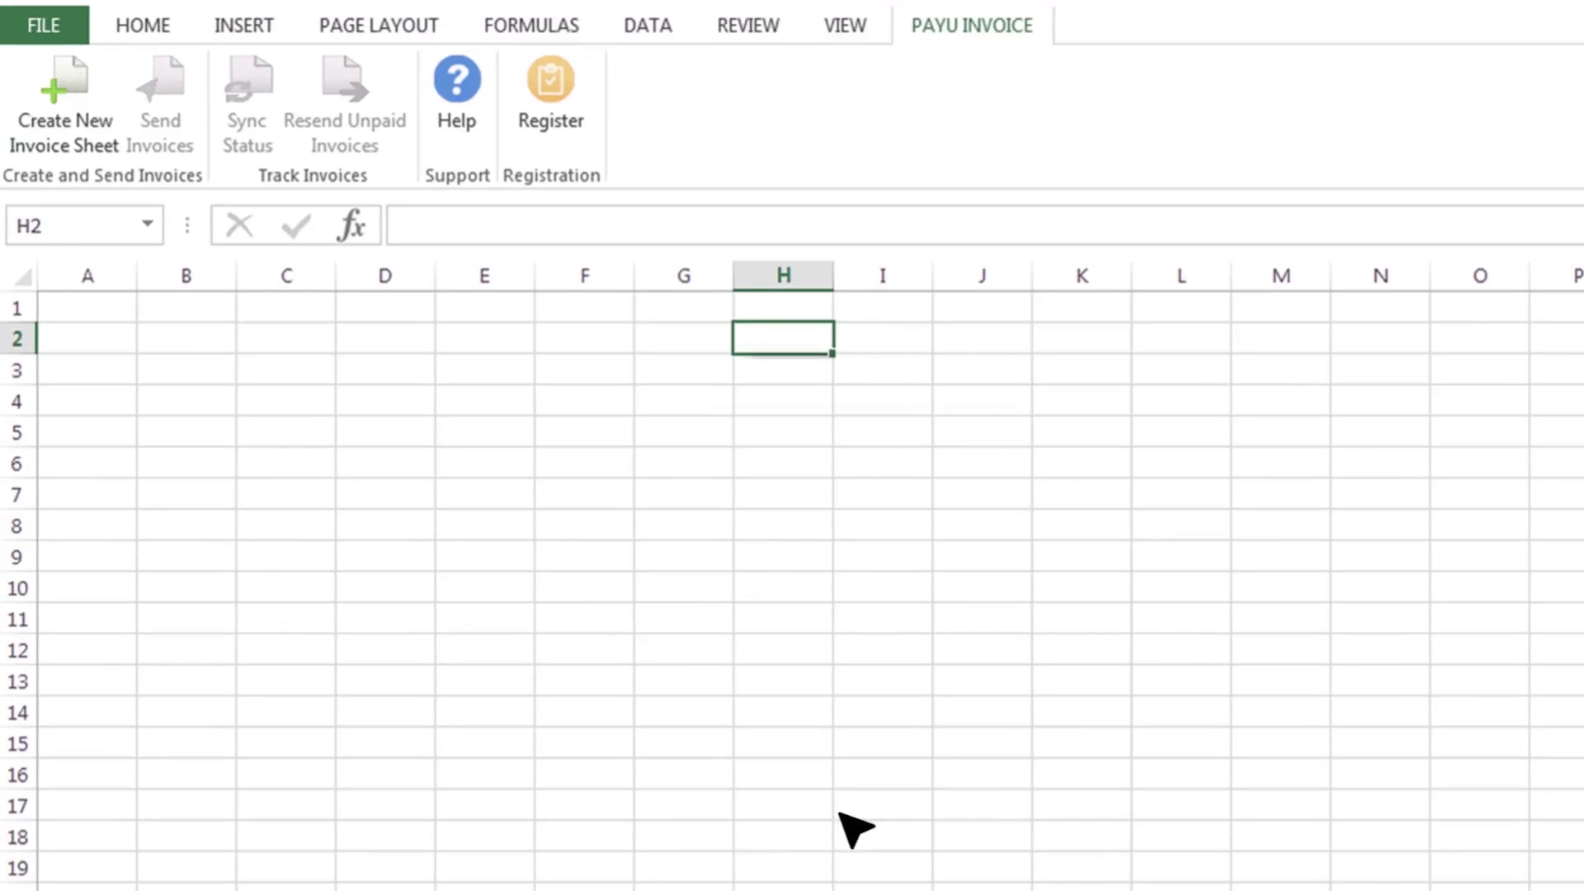
Create a new invoice sheet with the first customer's name, e-mail, 'Rent for December' and 12,000.00.
click(55, 139)
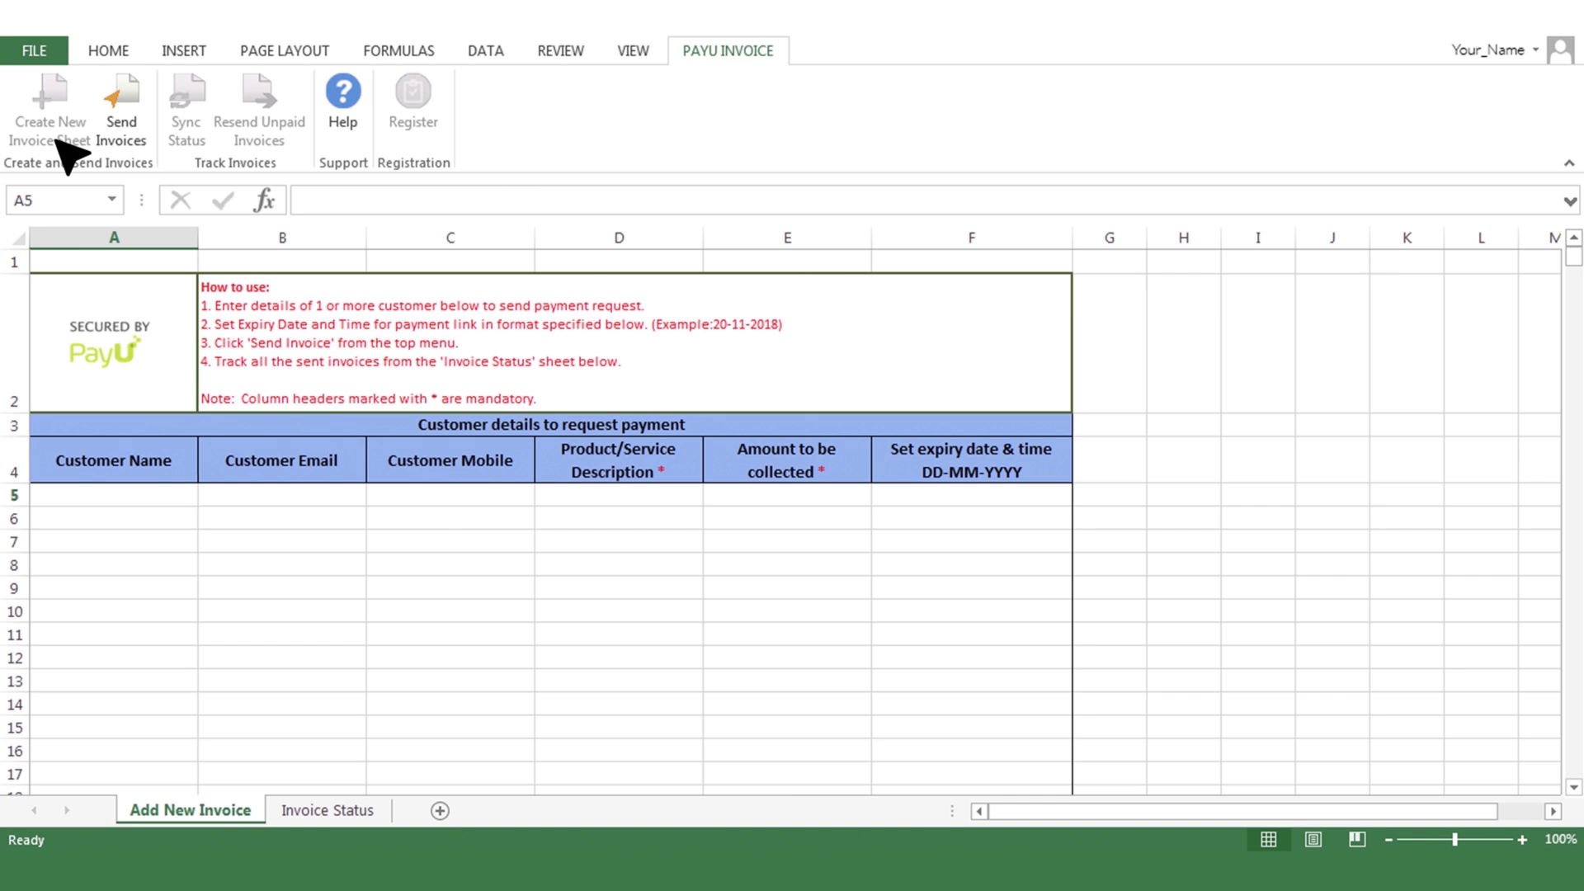
text(Sourav)
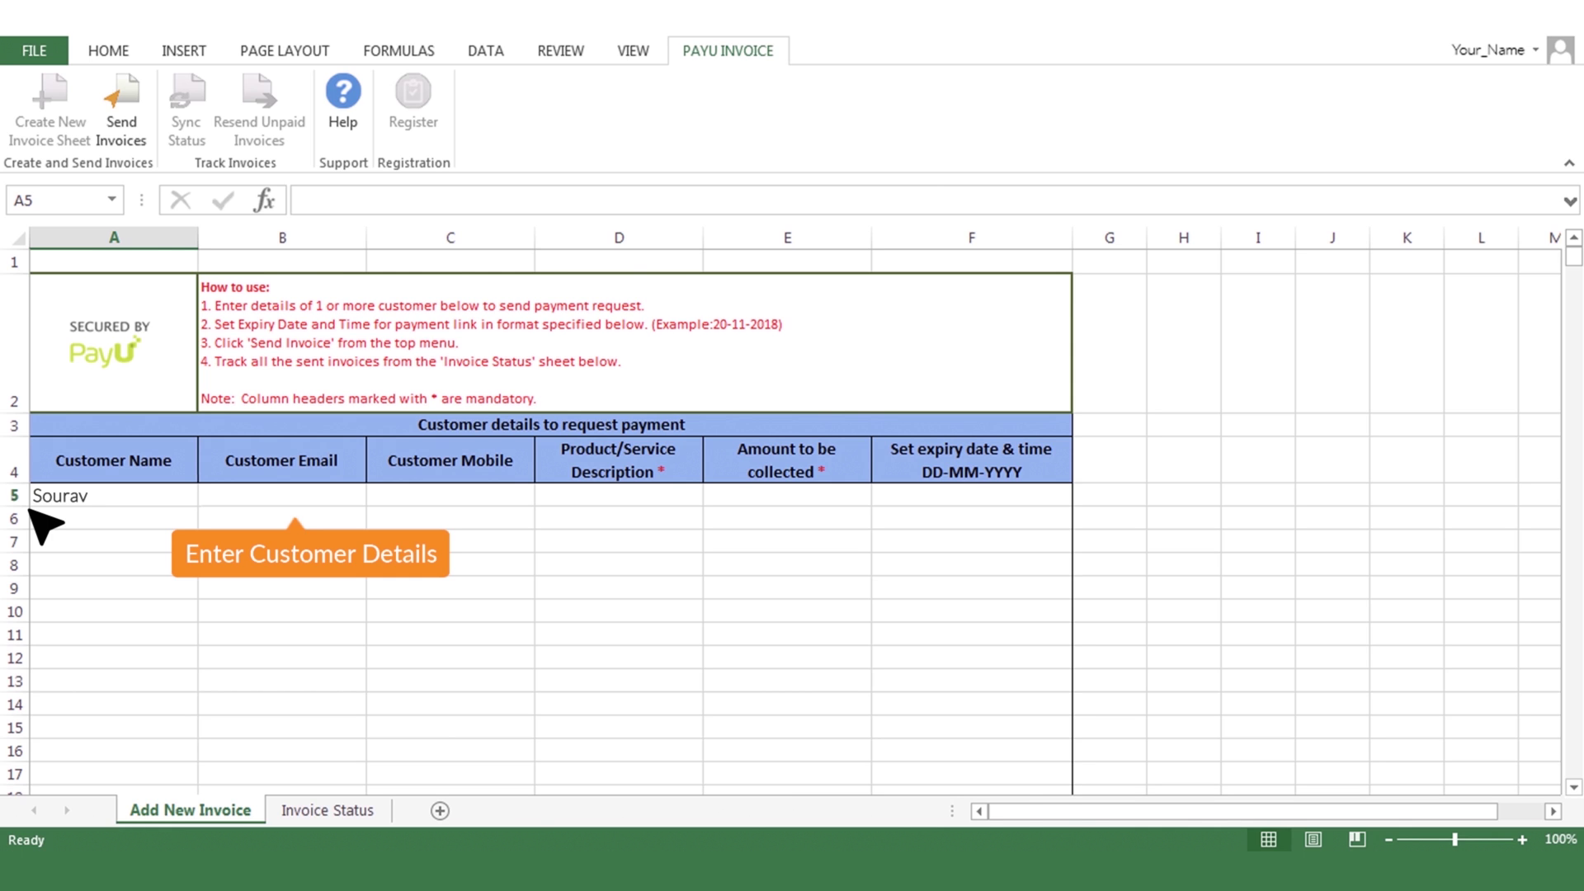
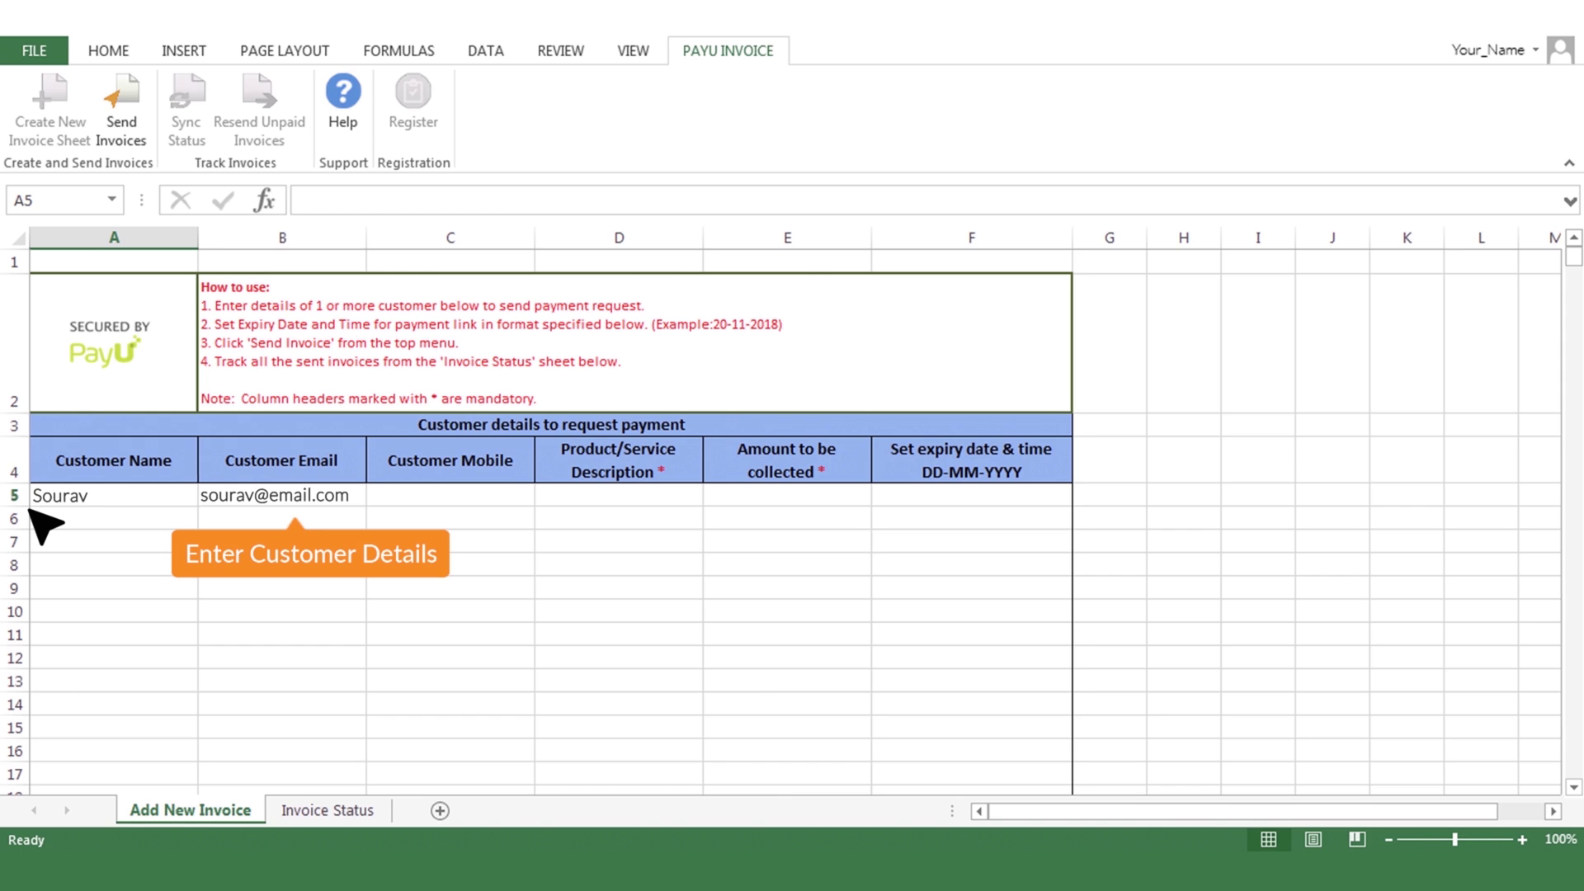
text(Rent for December )
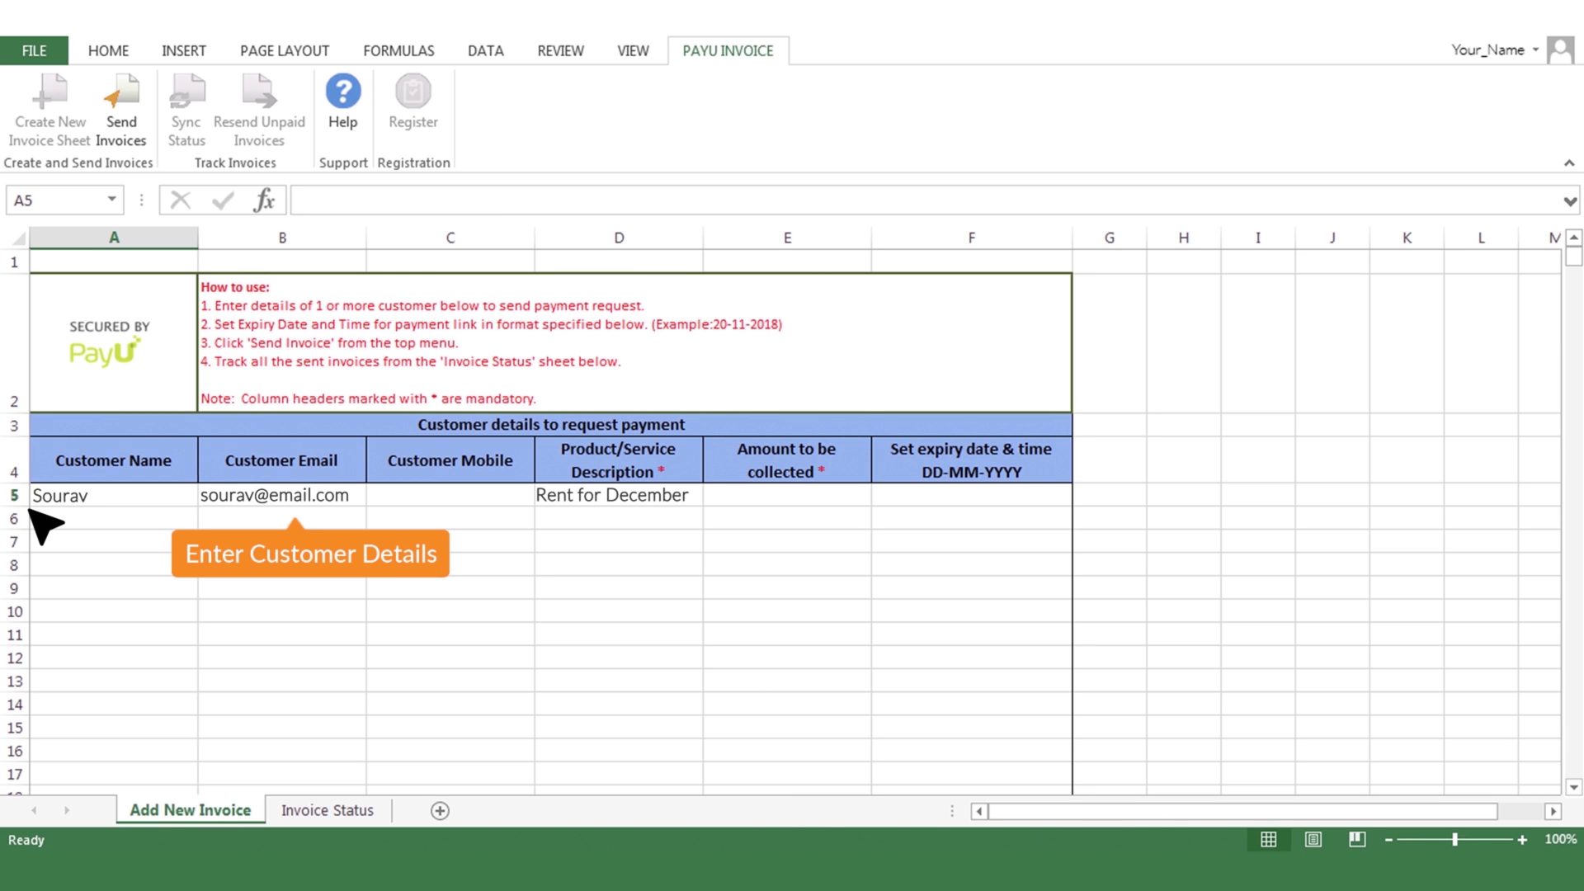
text(12,000.00)
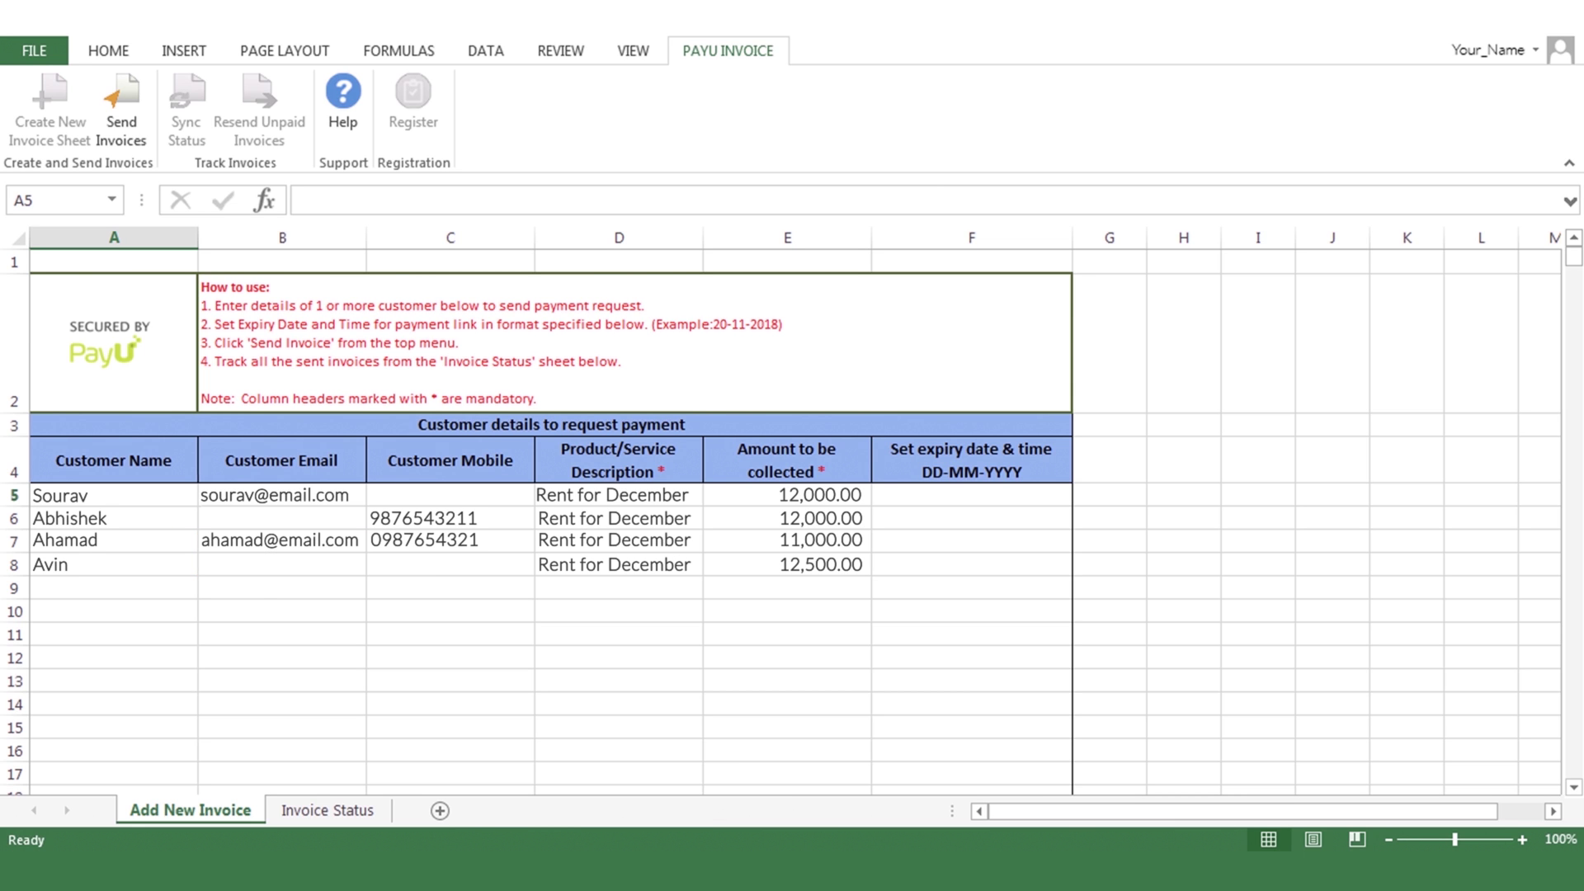
Add the missing C8 mobile number, set E9 to 12,000.00 and F9 to 11-03-2019, and resend.
click(143, 131)
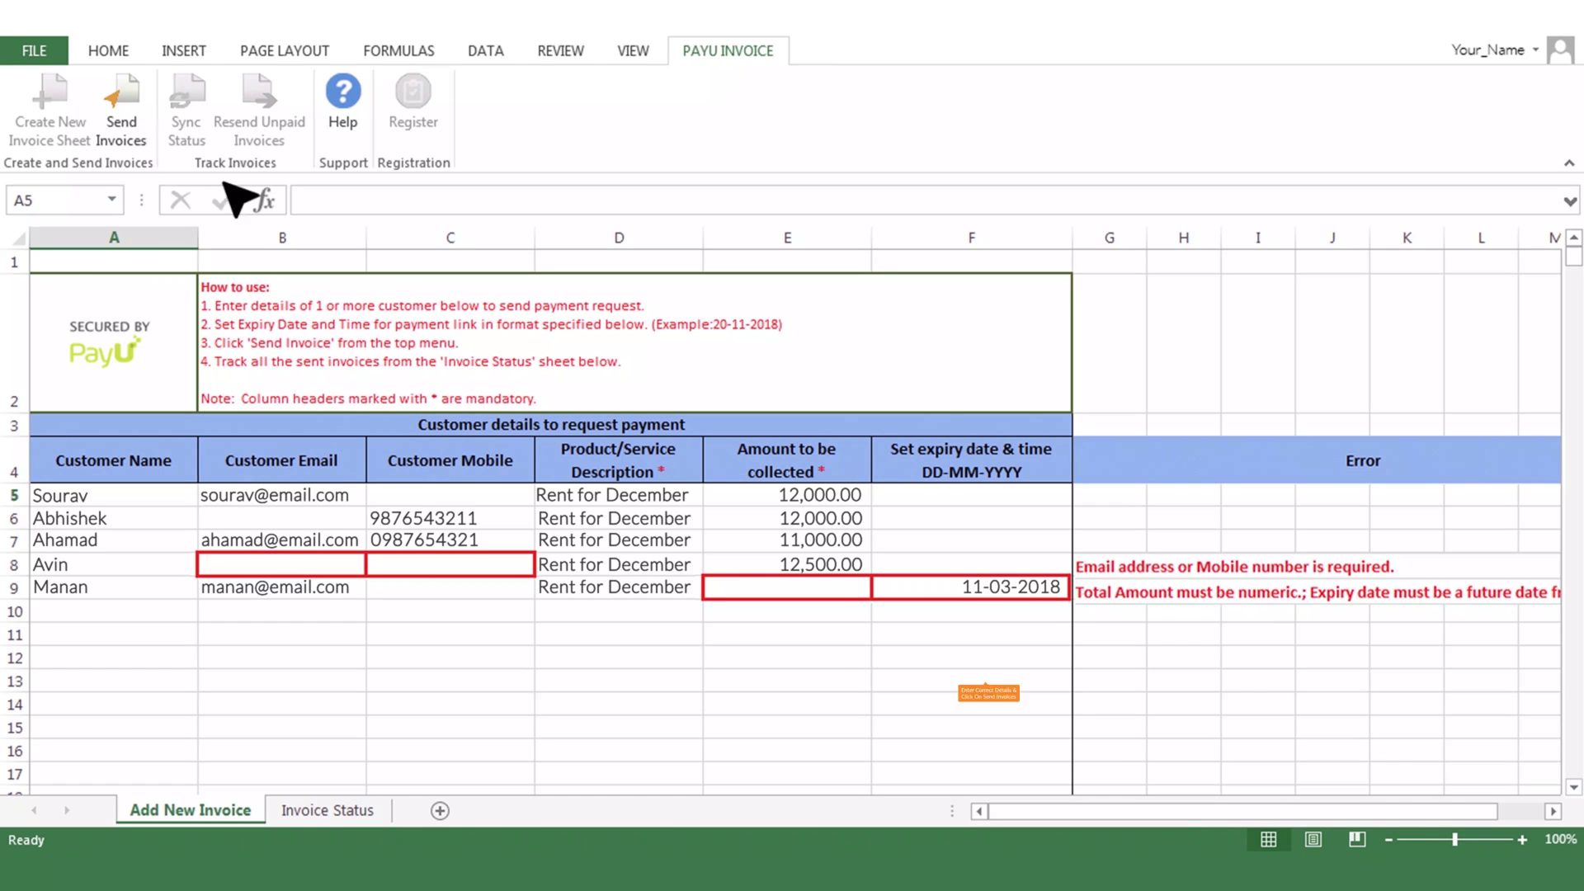
click(373, 569)
click(742, 591)
text(12,000.00)
click(957, 590)
text(11-03-2019)
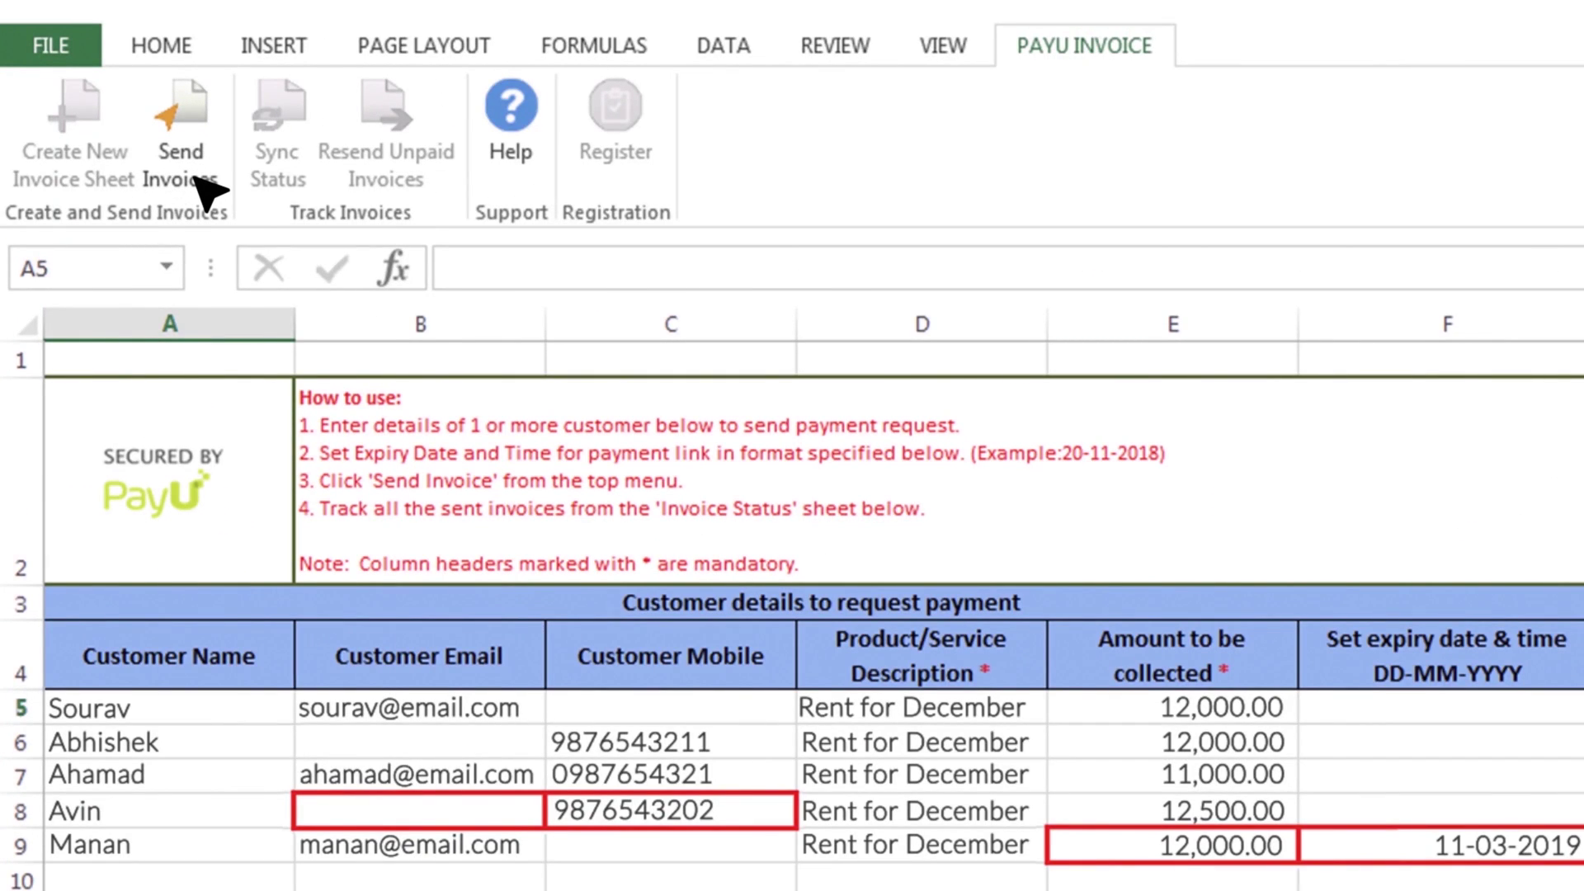
click(200, 180)
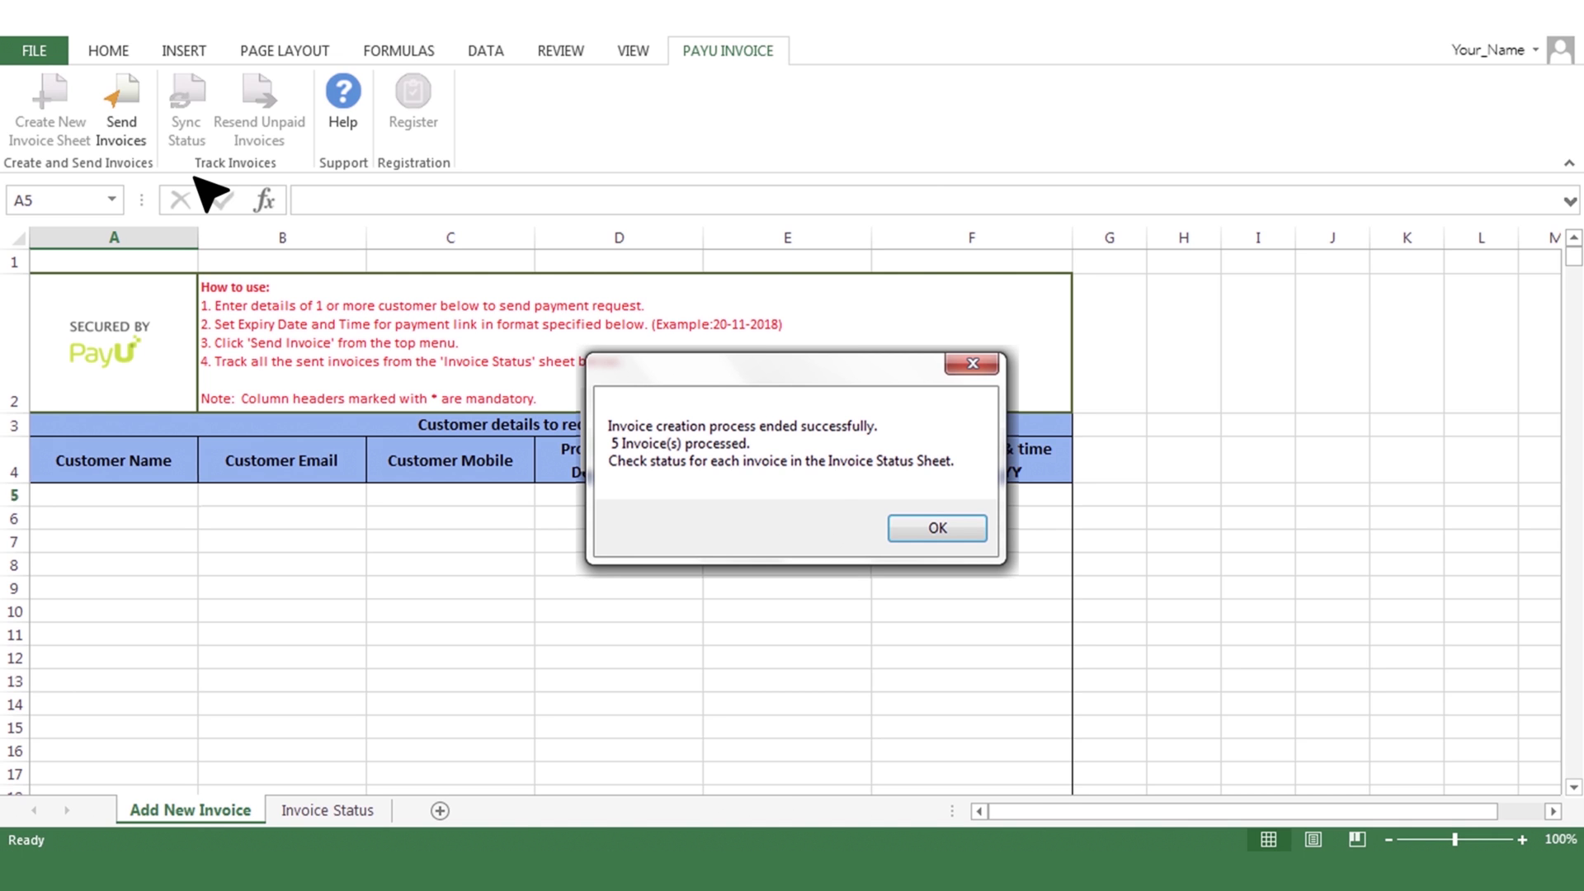
Dismiss the success message and view the Invoice Status sheet with five UNPAID invoices.
click(963, 534)
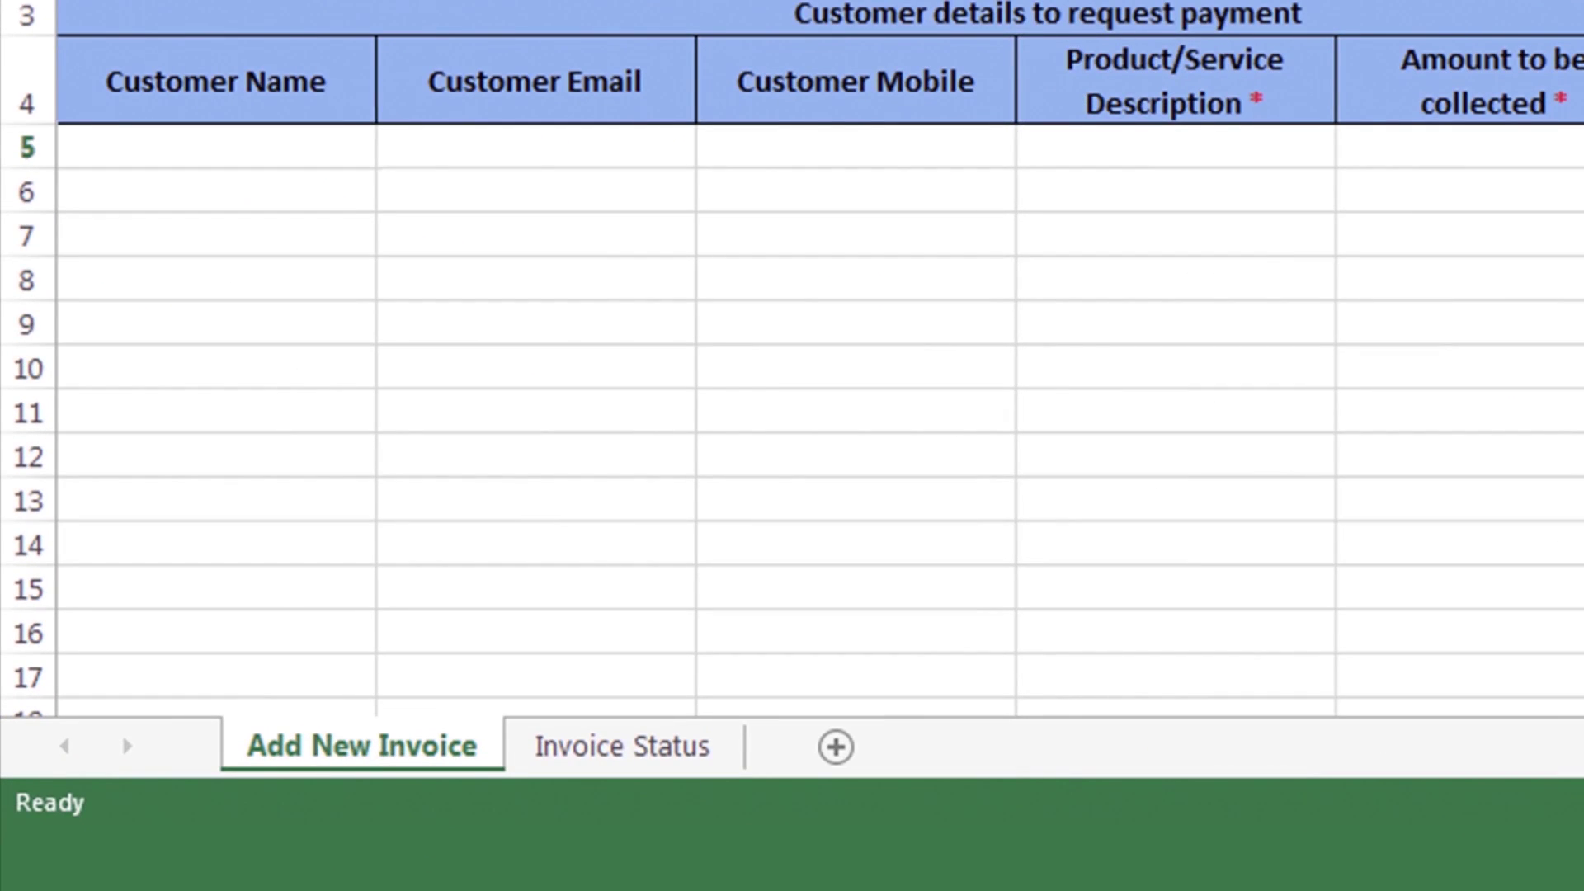
click(639, 747)
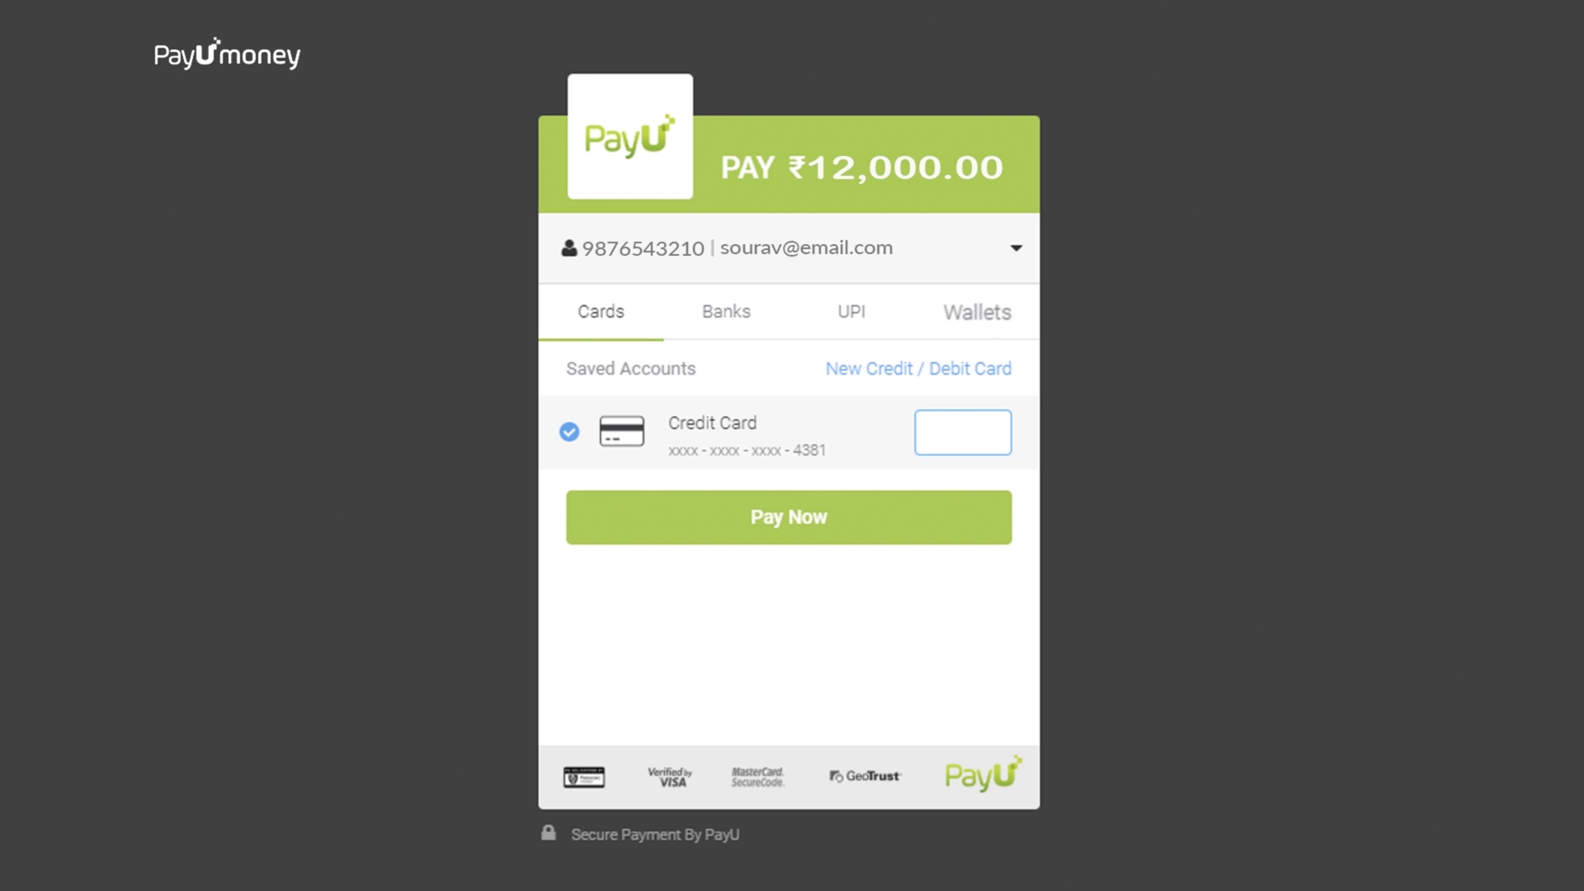
Pay the ₹12,000.00 invoice using the saved credit card's CVV.
click(920, 432)
text(•••)
click(868, 532)
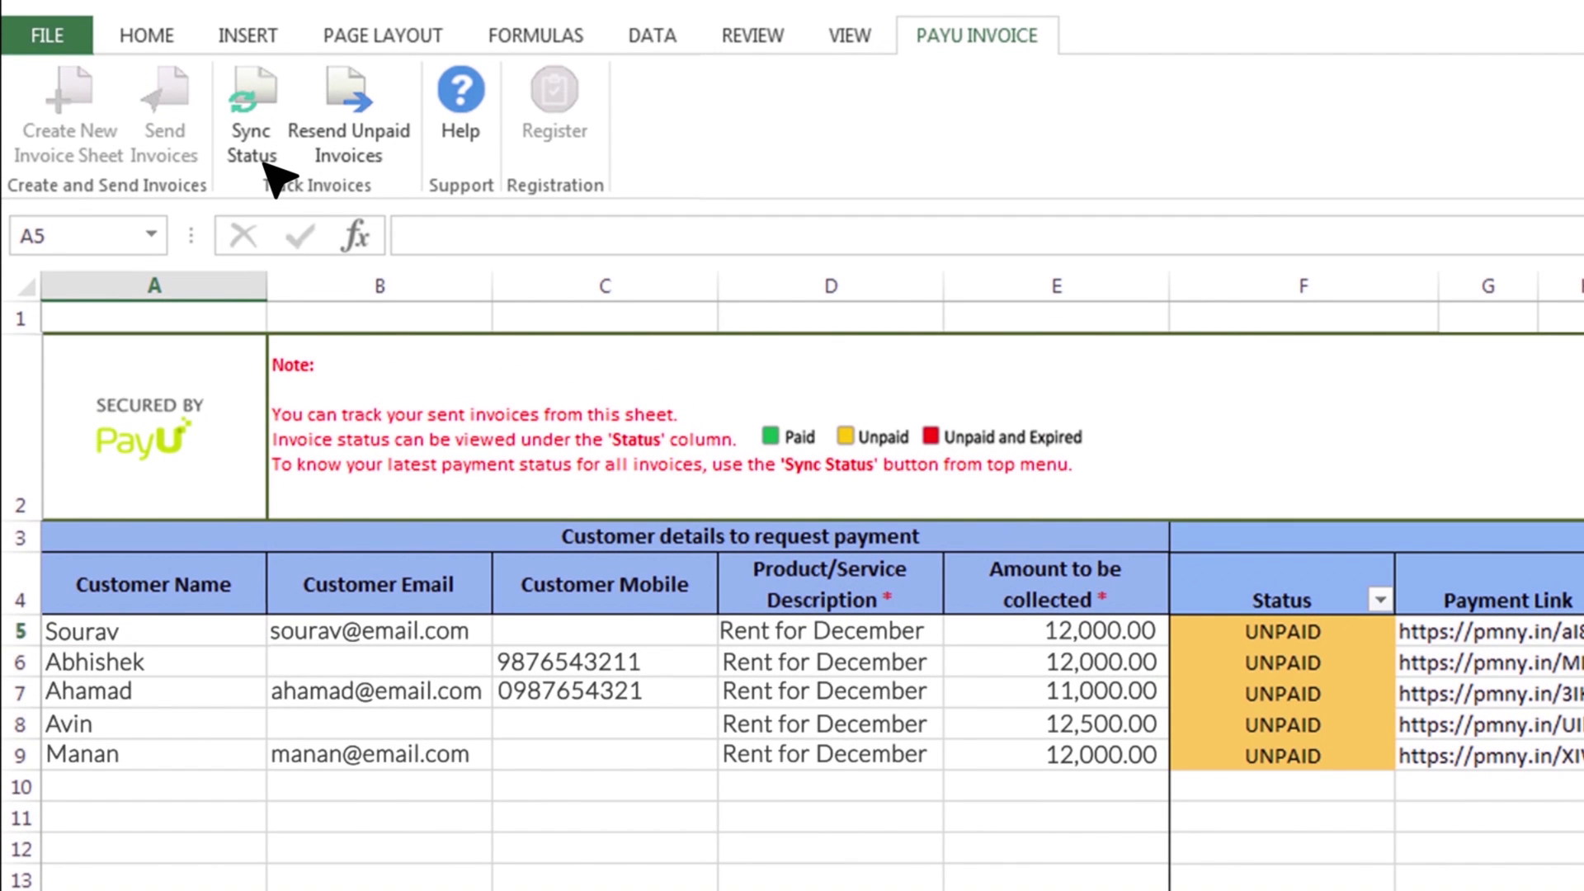
Sync payment status for the default From/To creation dates, marking three invoices PAID.
click(194, 142)
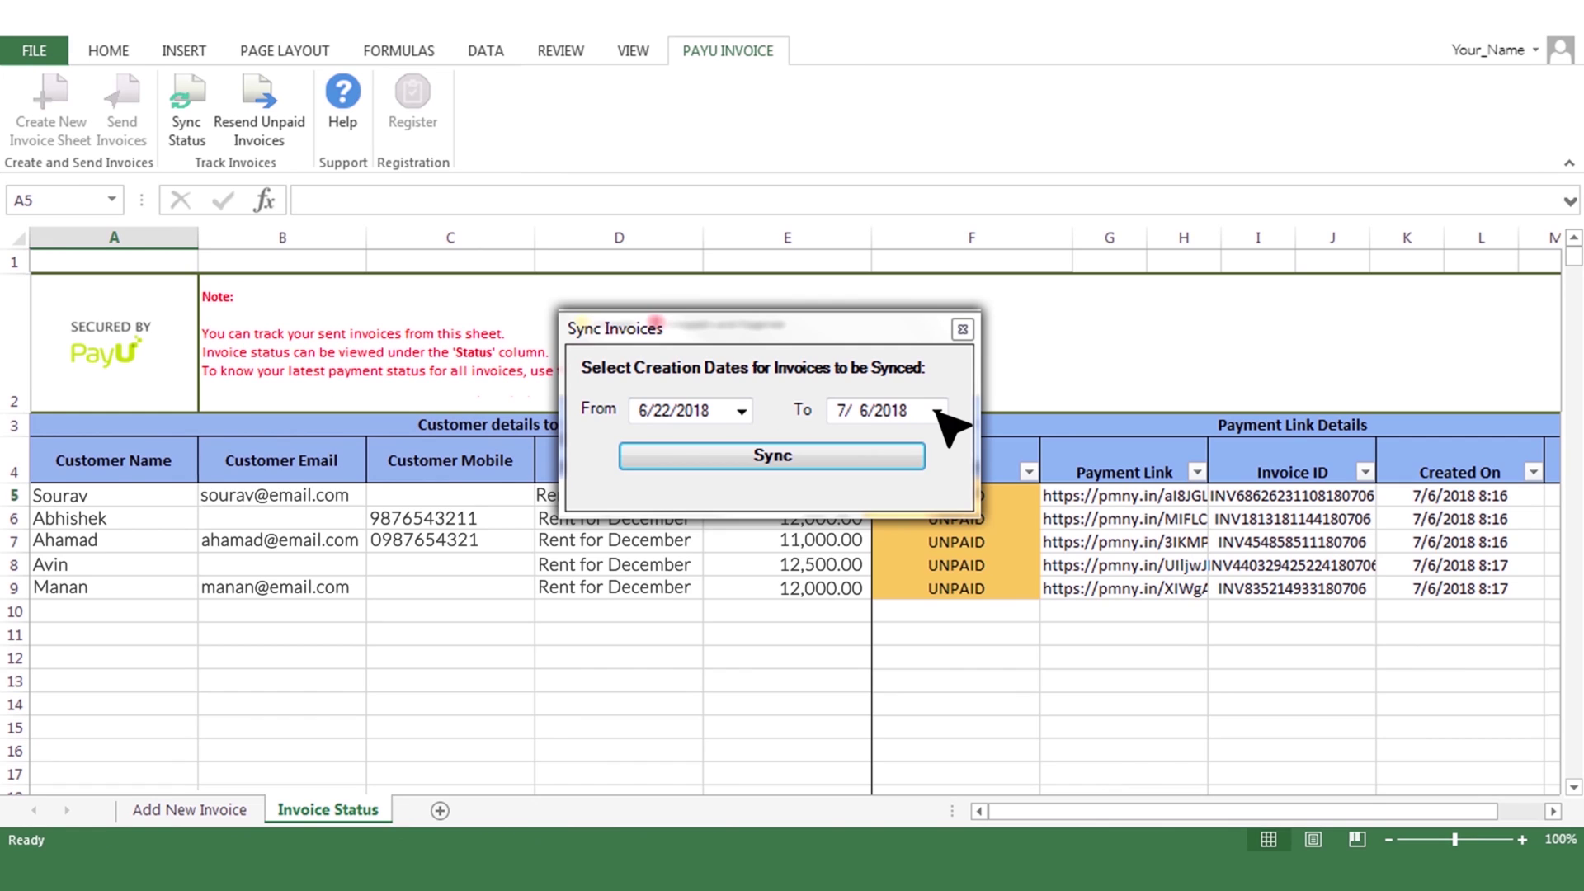
click(866, 458)
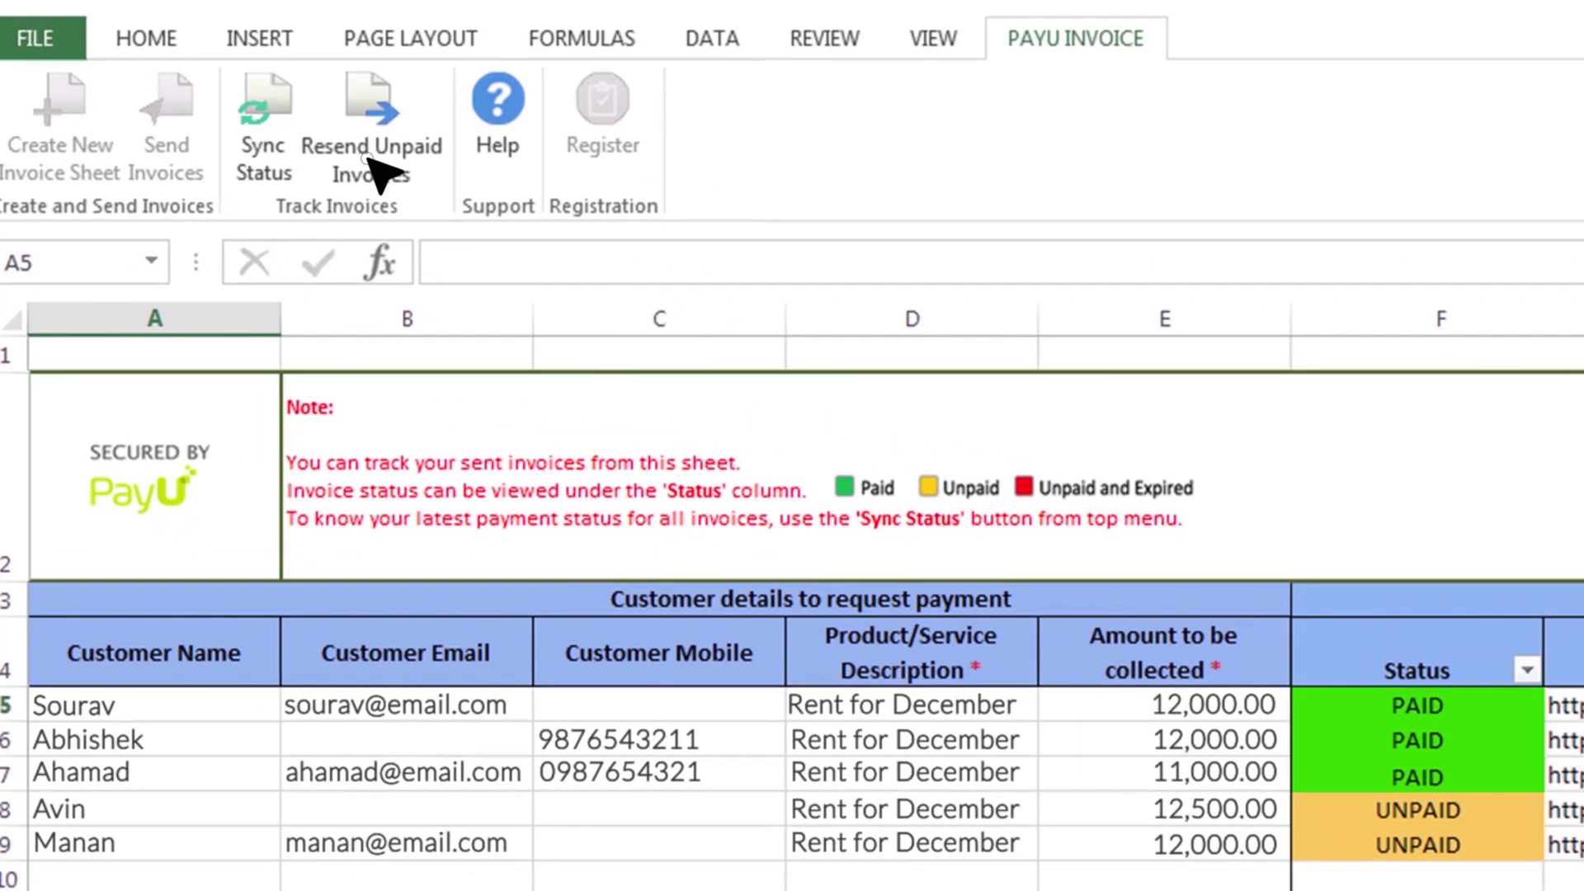
Confirm re-sending reminders for the 2 UNPAID invoices and acknowledge the re-sent message.
click(259, 130)
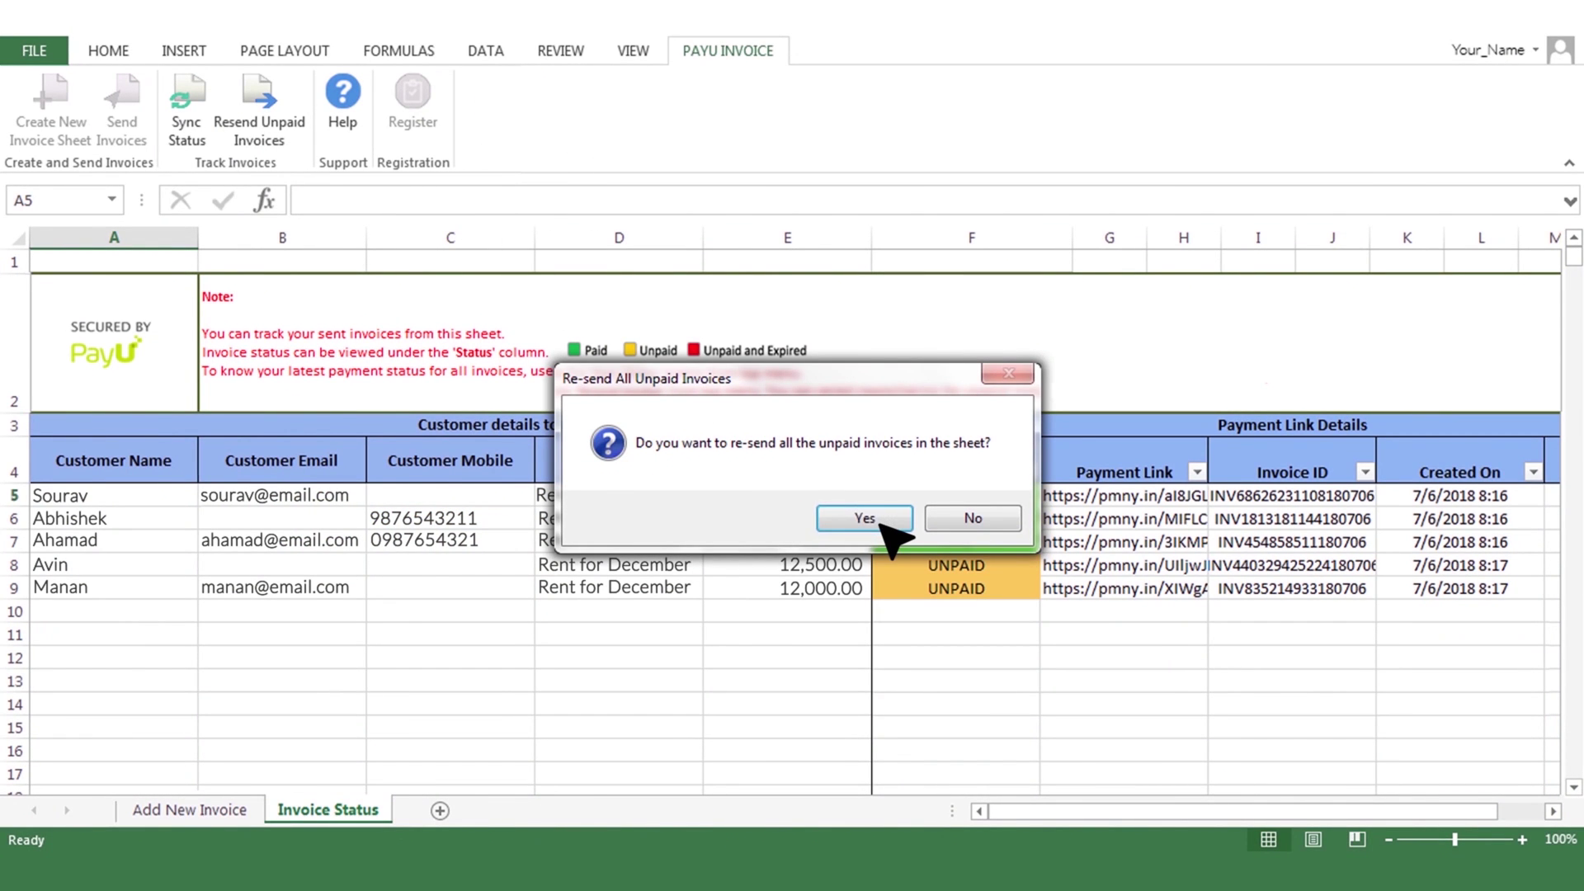
click(886, 520)
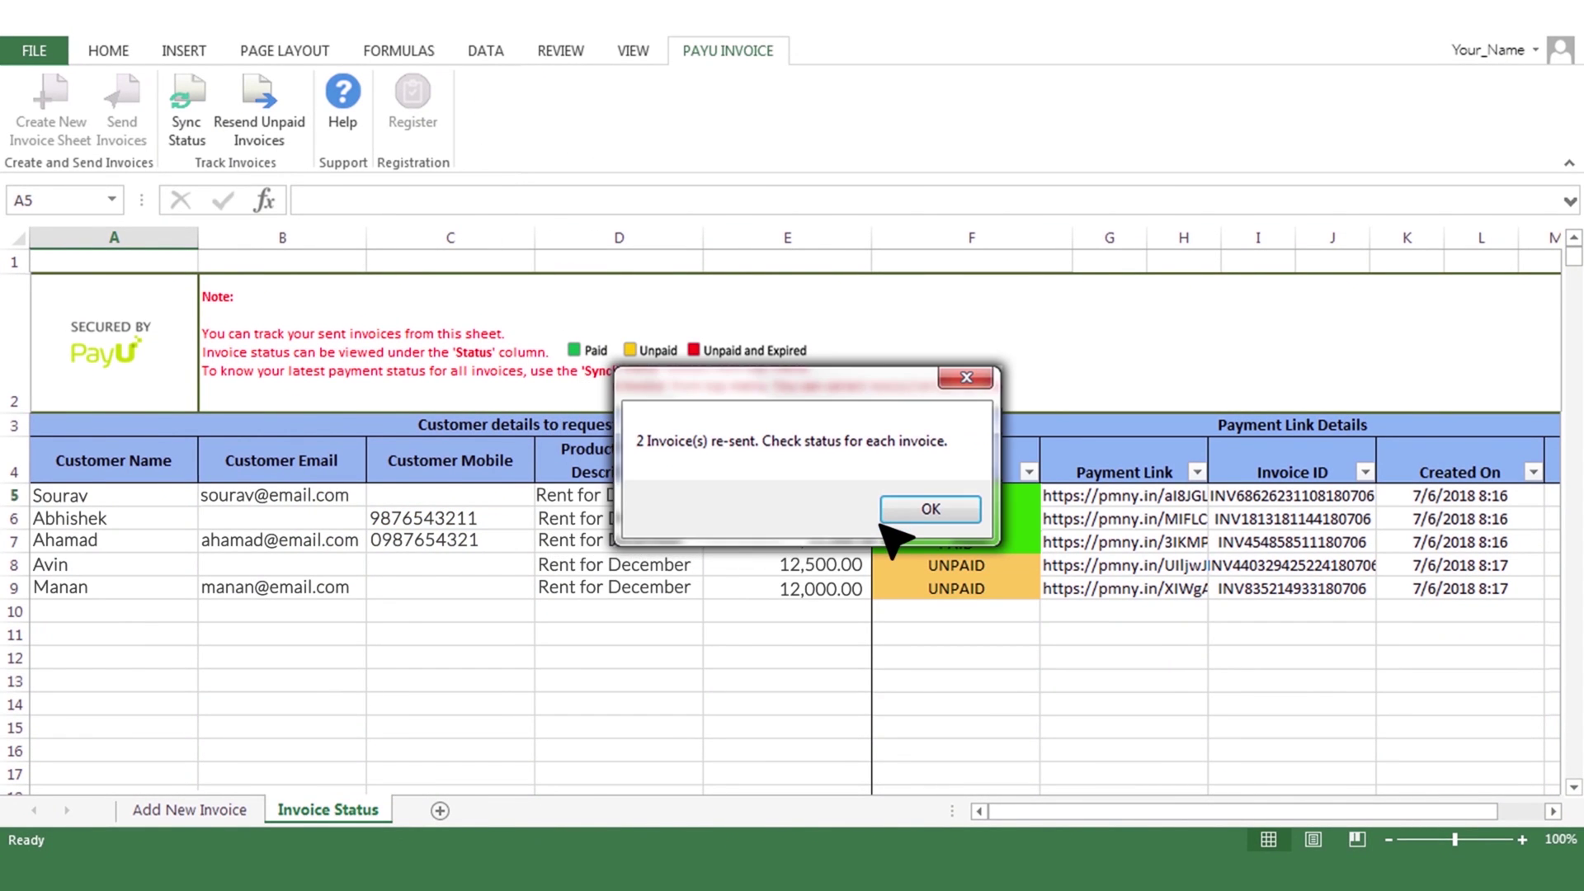
click(929, 507)
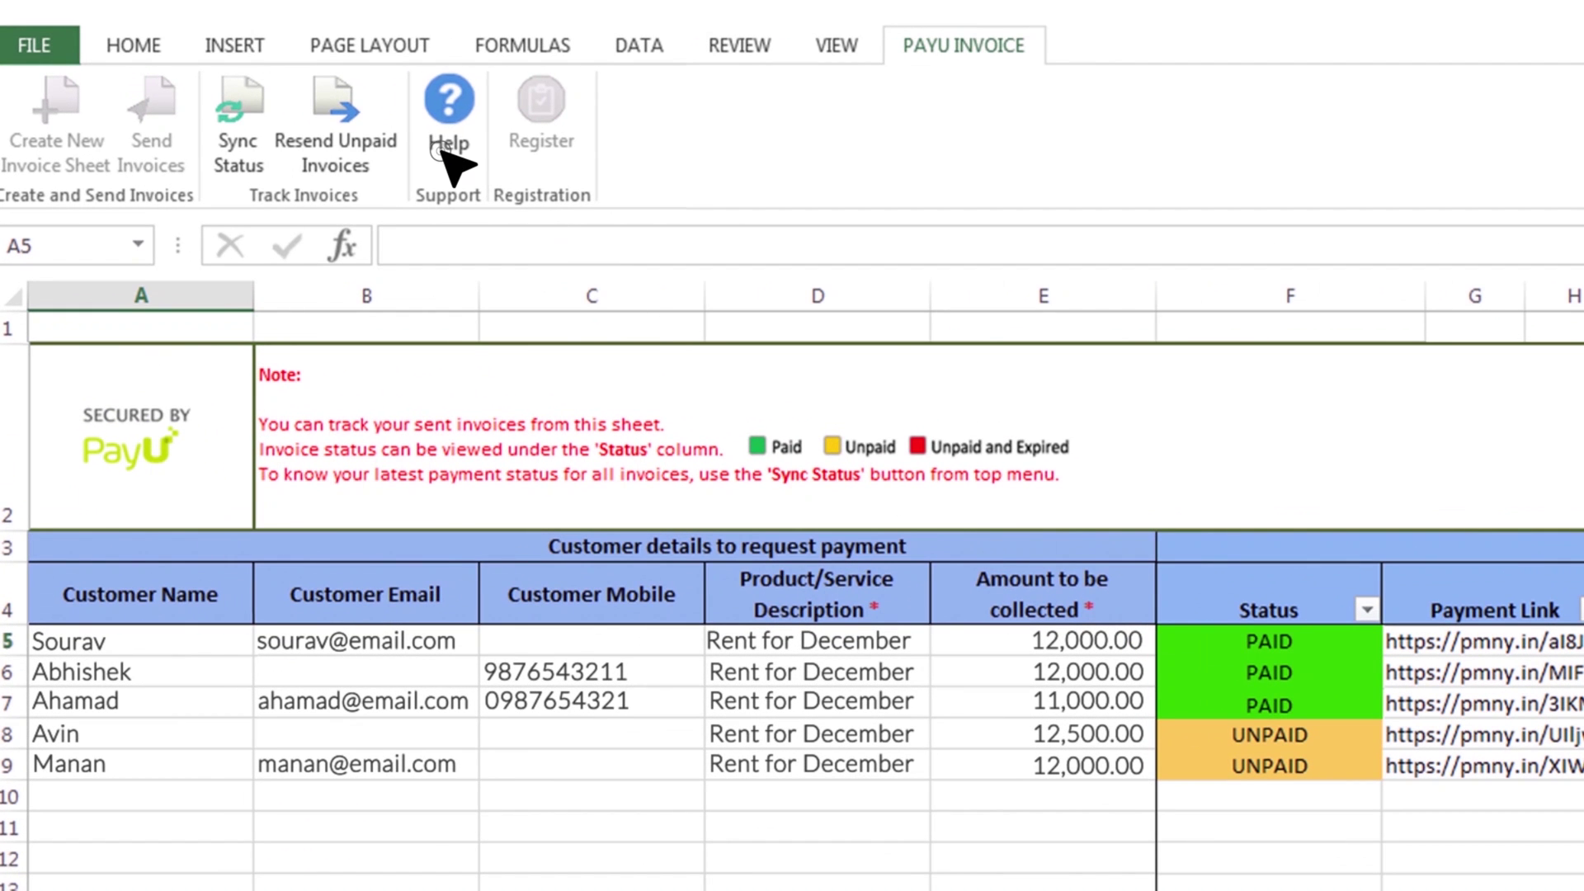